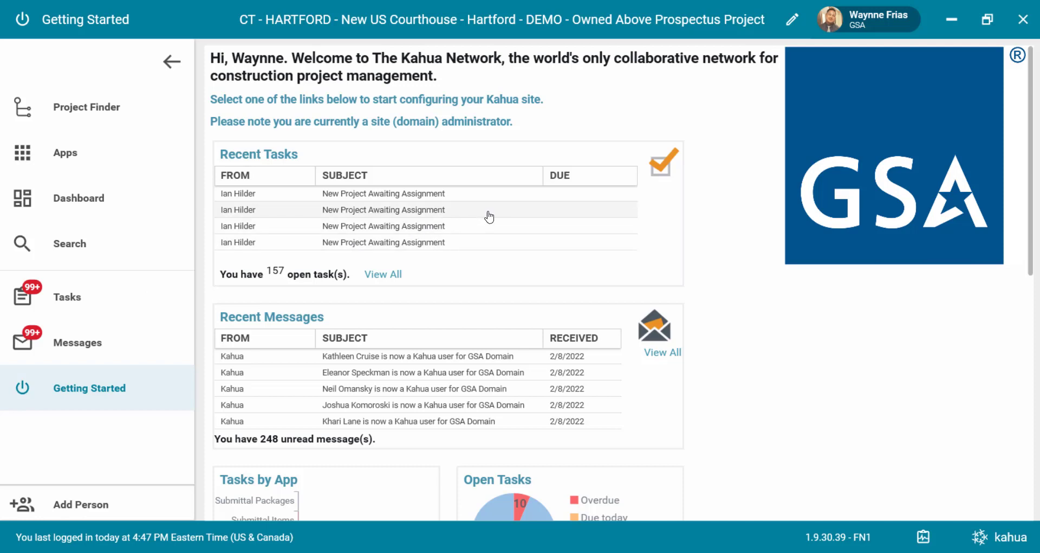
Step: Open the project's Dashboard page and browse the list of shared dashboards
mouse_move(536, 29)
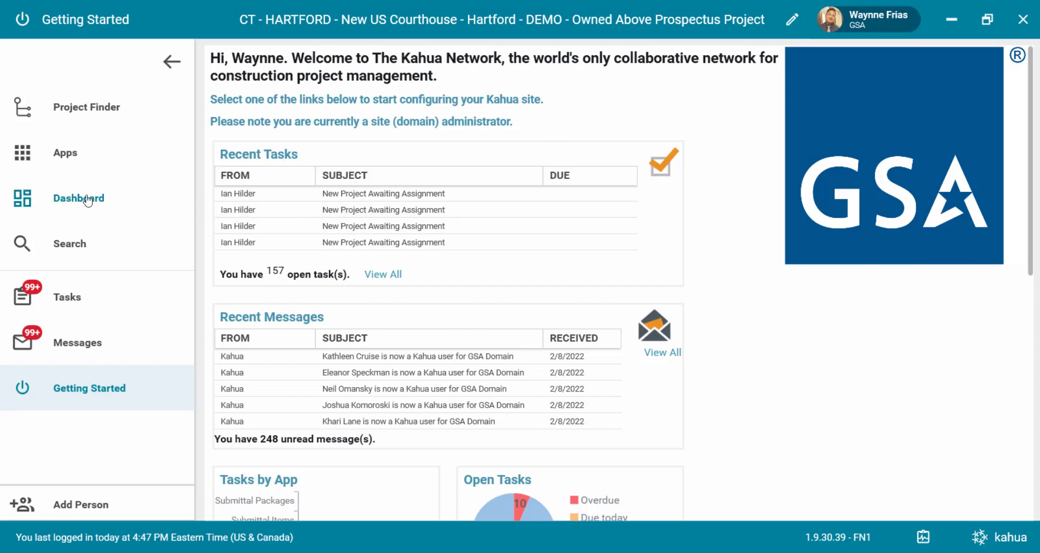
click(127, 208)
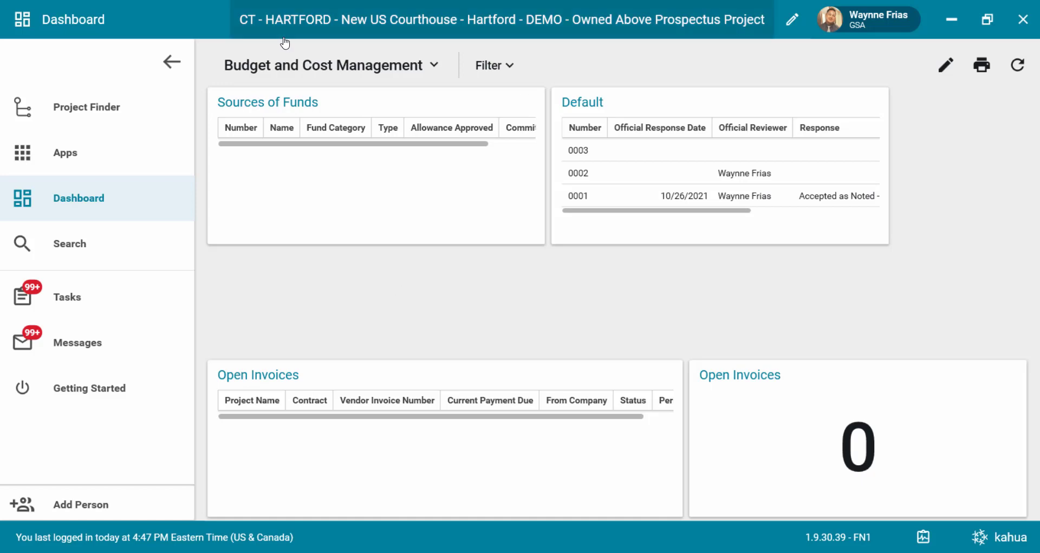
click(307, 66)
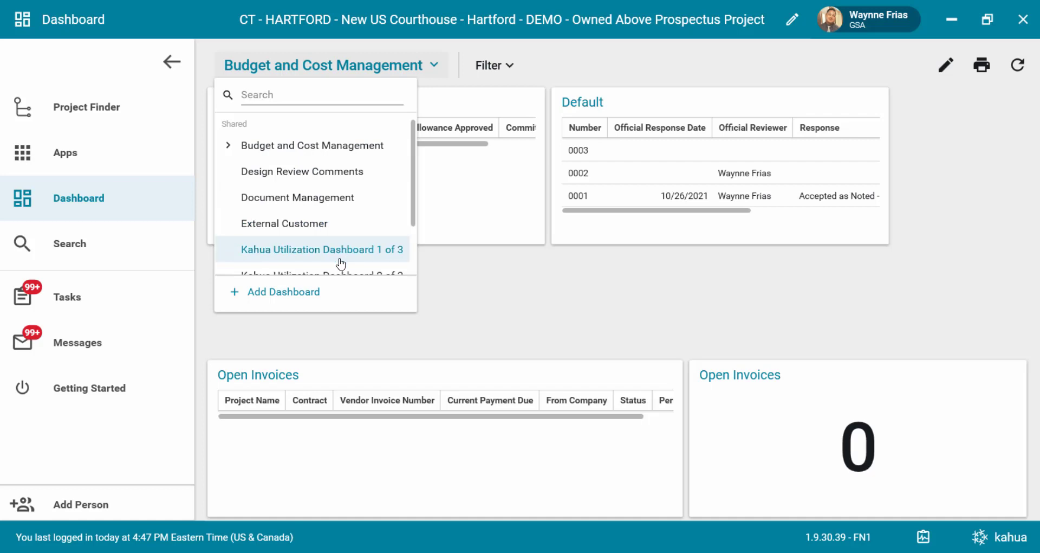
scroll(341, 264, down, 2)
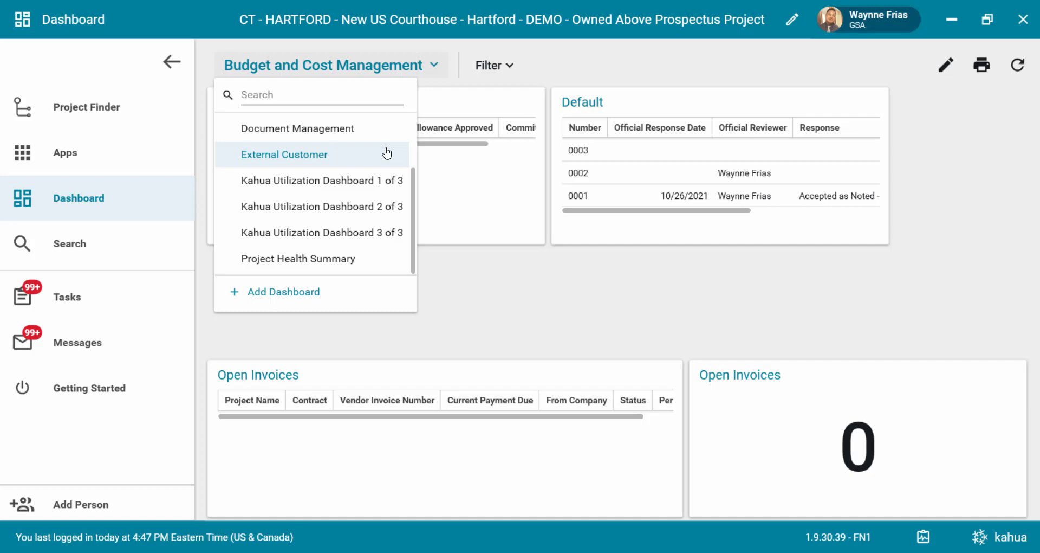
click(345, 74)
Step: Add a new dashboard named "Submittal Items" and save it
click(346, 76)
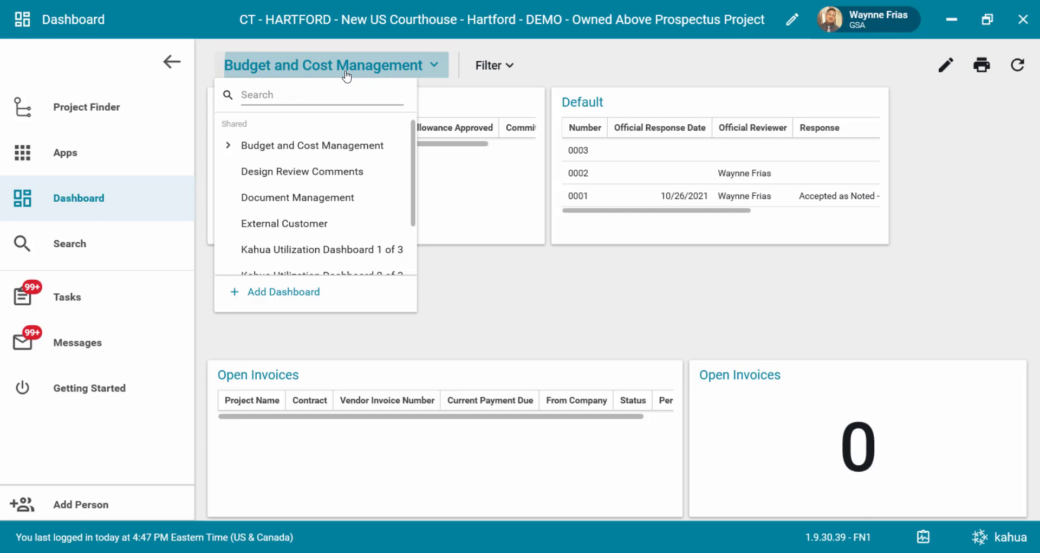
click(307, 299)
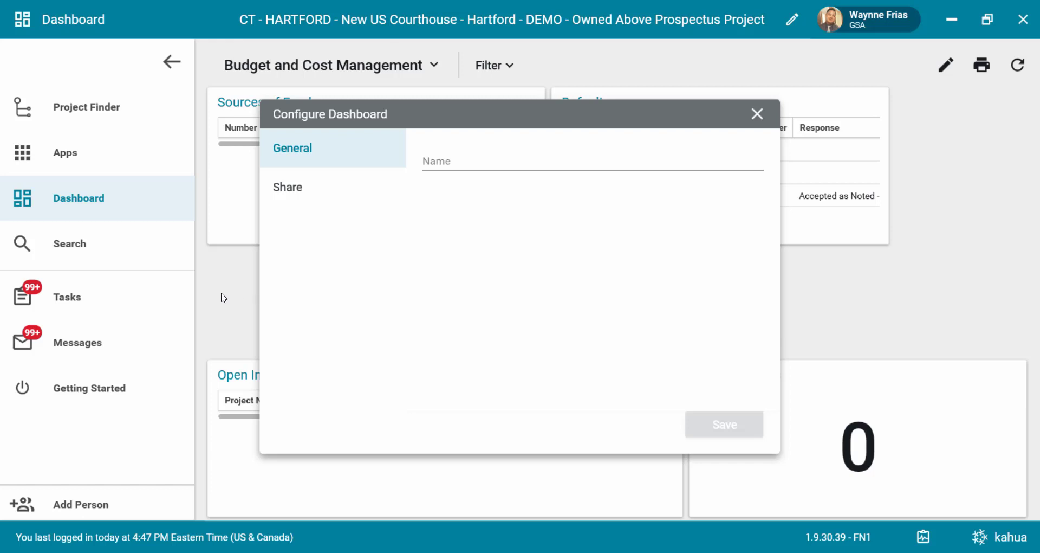
click(557, 162)
text(Submit)
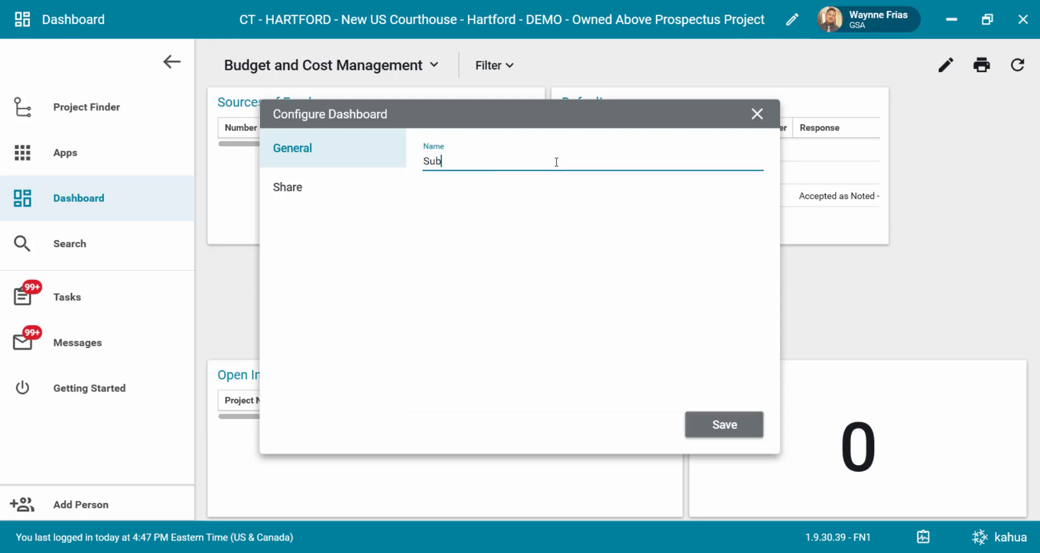
text(tal Items)
click(729, 427)
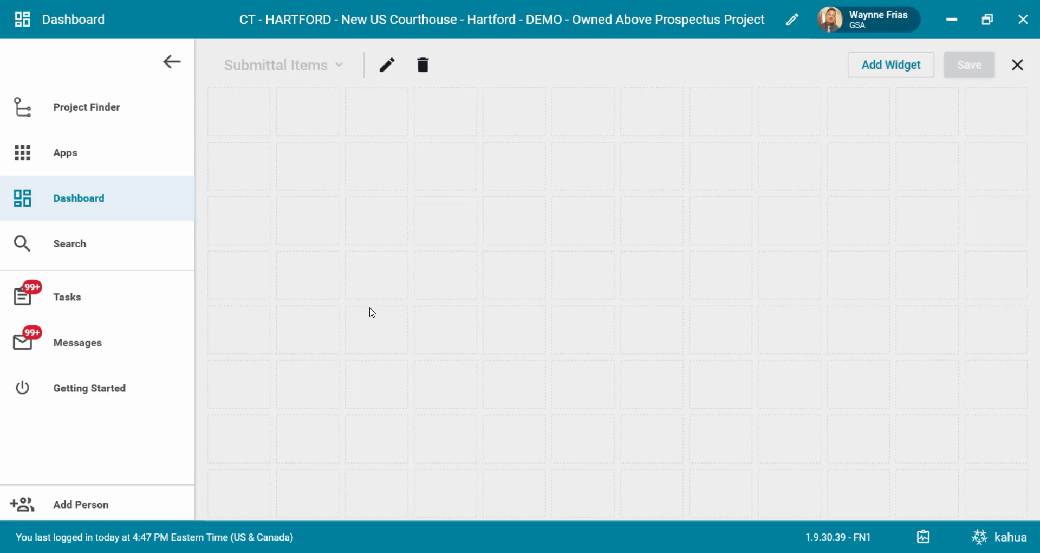
Step: Start a List View widget on the dashboard, based on the Submittal Items app and its Default view
click(898, 68)
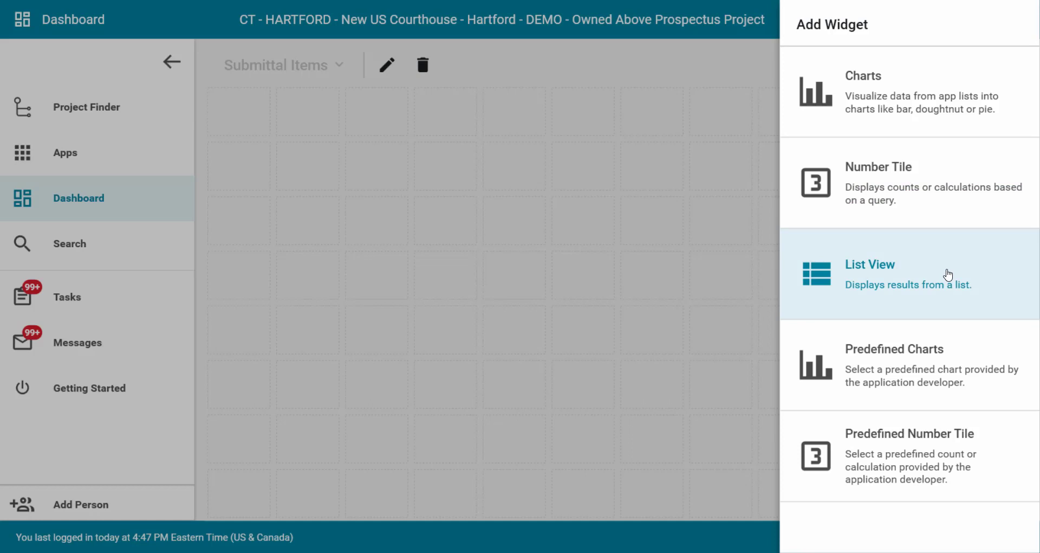
click(949, 275)
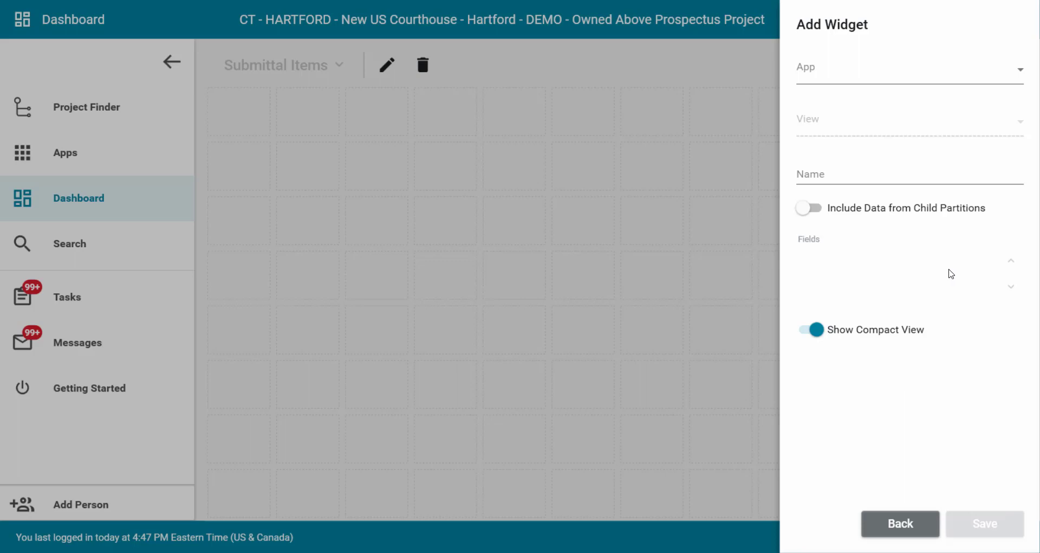
click(904, 75)
text(sub)
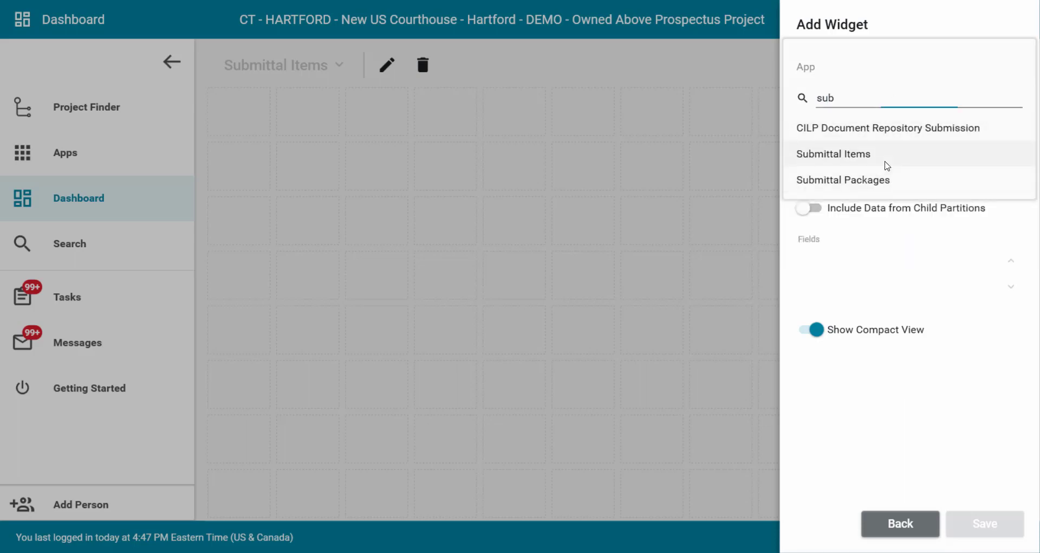
click(887, 165)
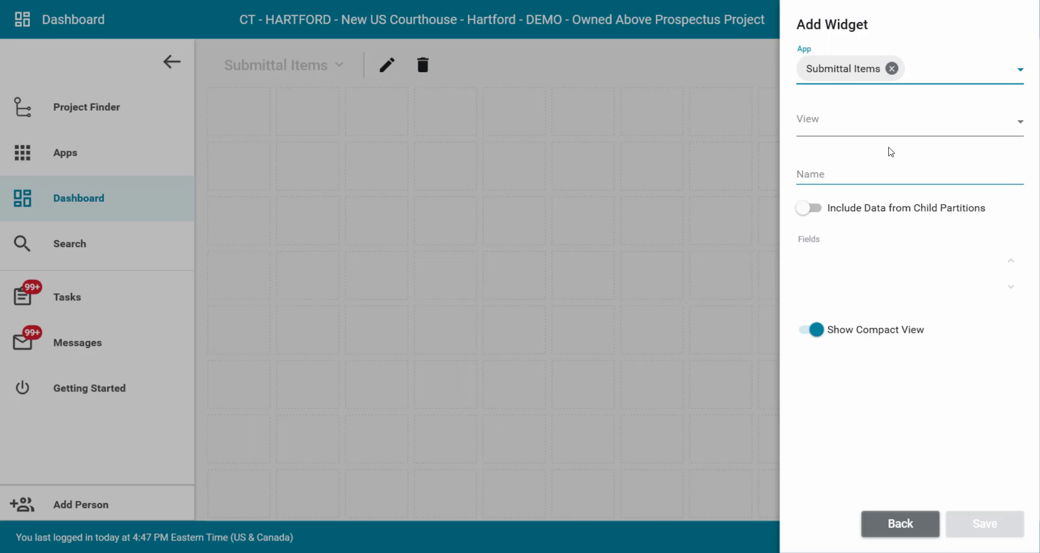
click(896, 131)
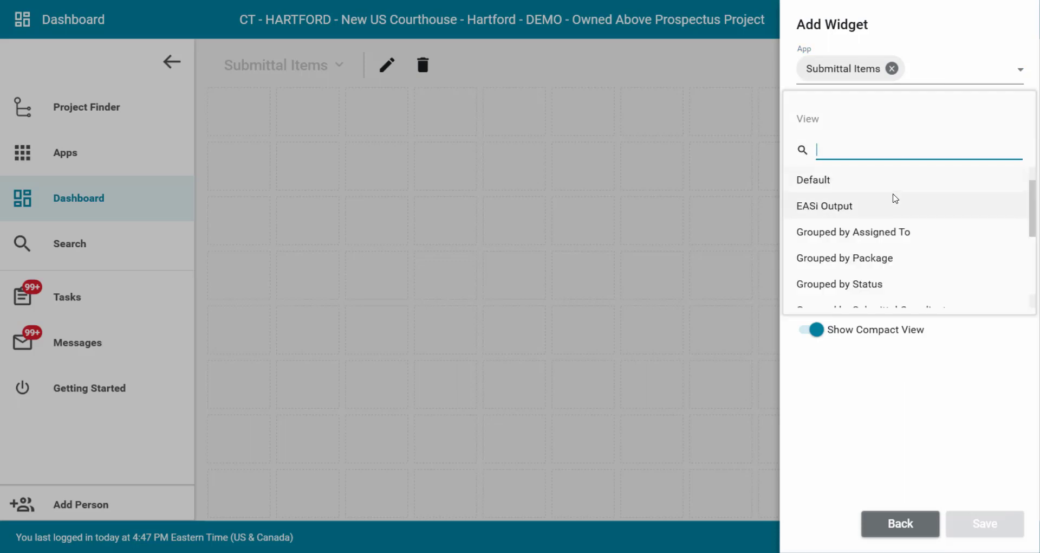
click(892, 181)
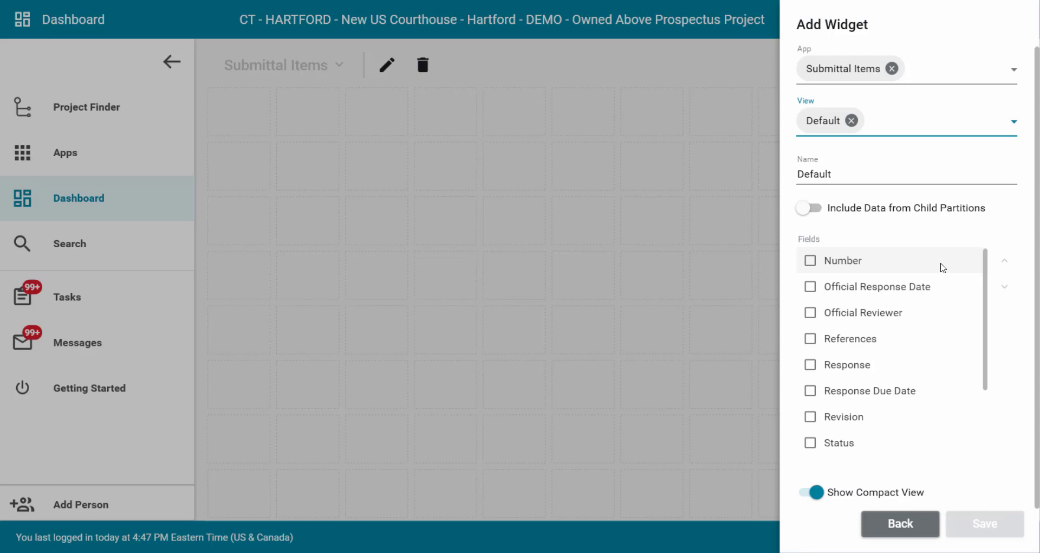
Step: Include the Number, Official Response Date, Official Reviewer, Response, Response Due Date, Revision and Status fields, and save the widget with compact view on
click(811, 261)
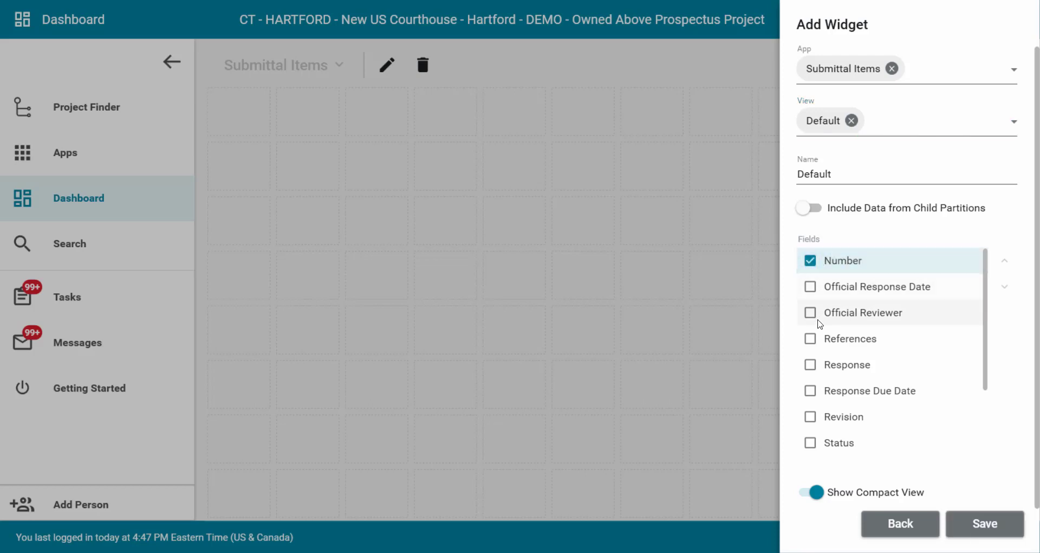
click(810, 312)
click(811, 286)
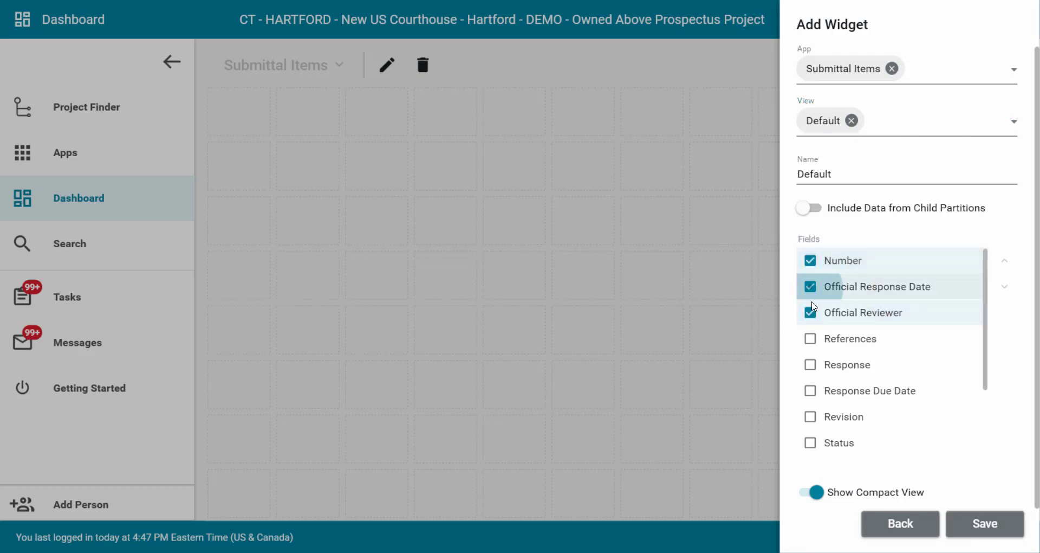
click(811, 365)
click(810, 391)
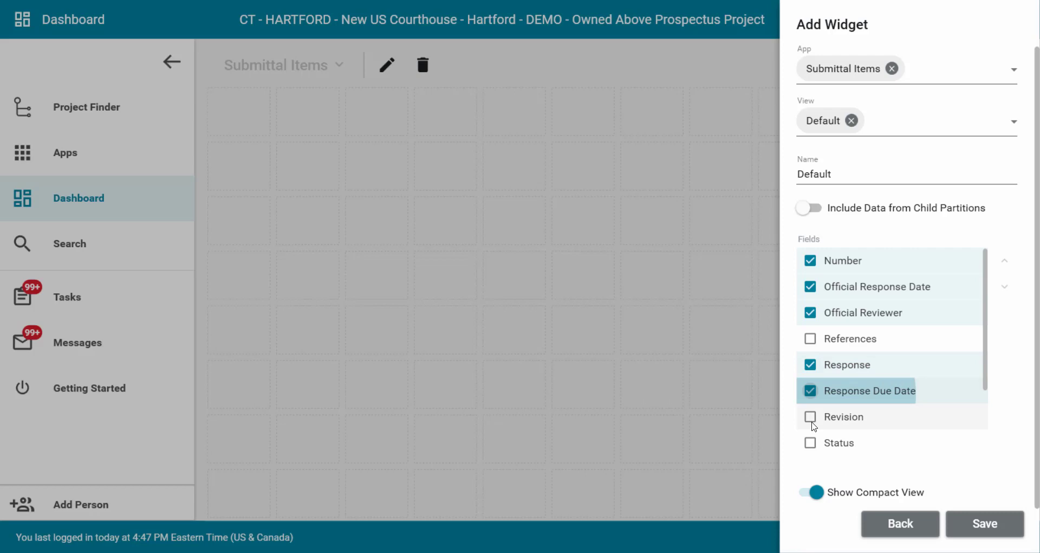
click(811, 418)
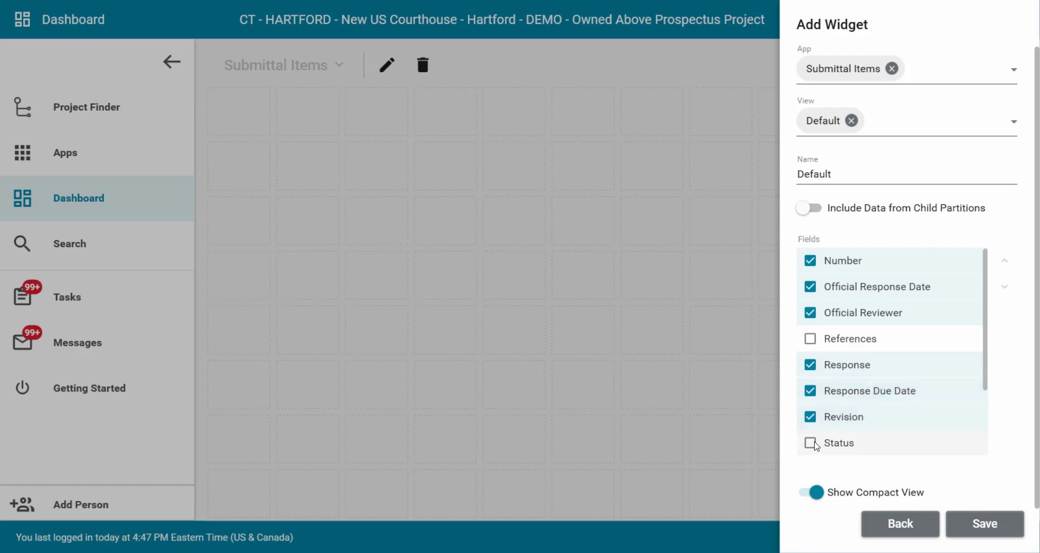
click(811, 443)
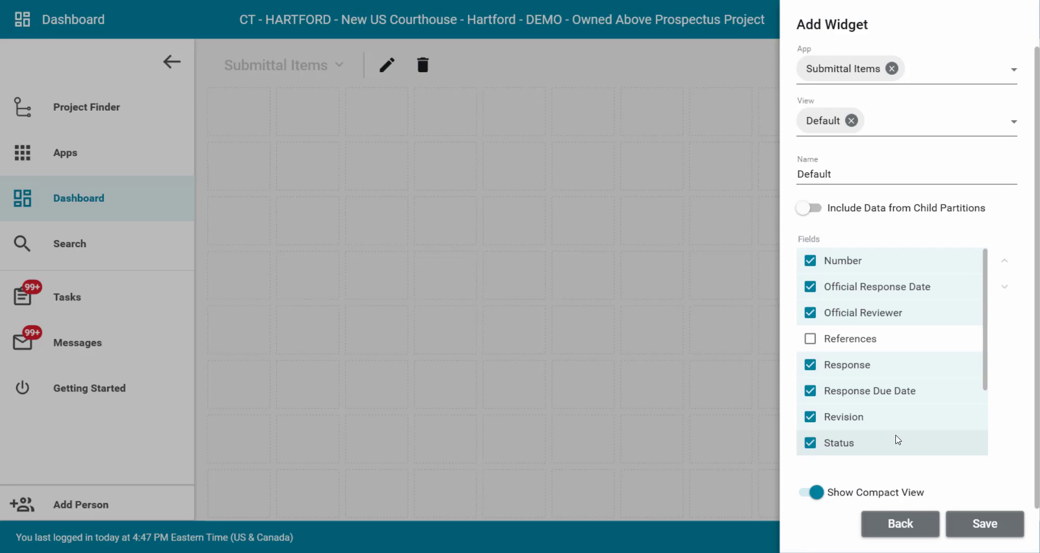
click(818, 493)
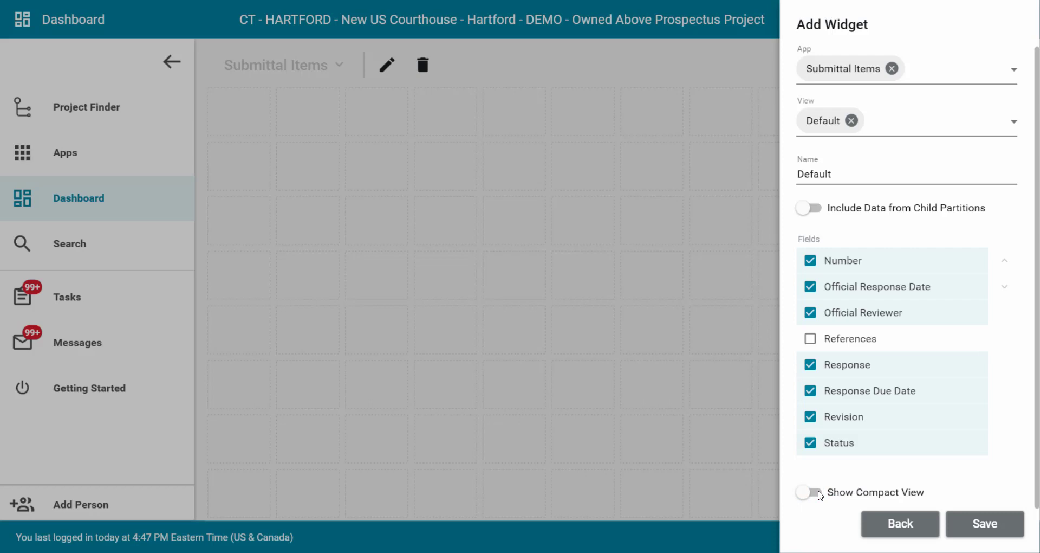
click(816, 493)
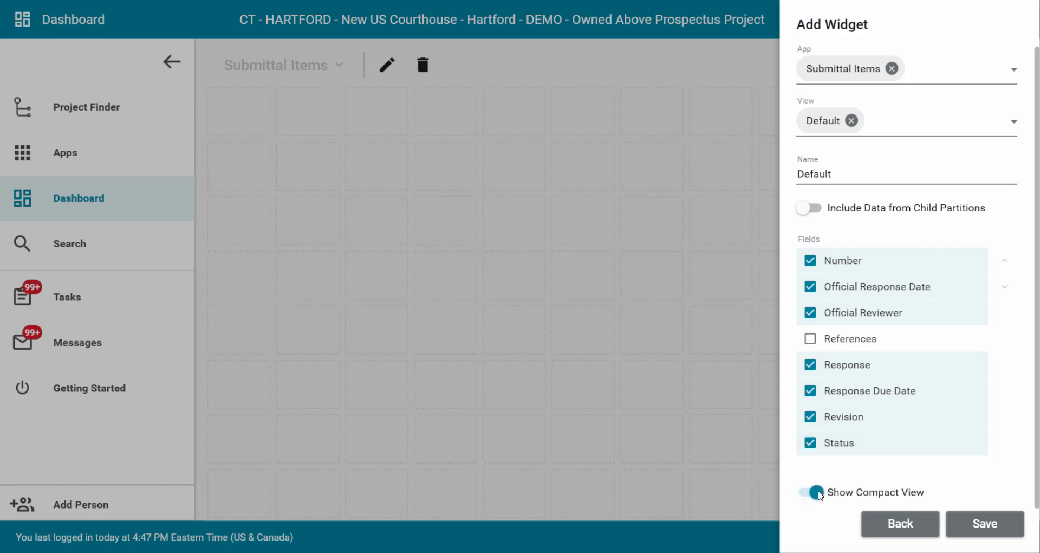
click(985, 523)
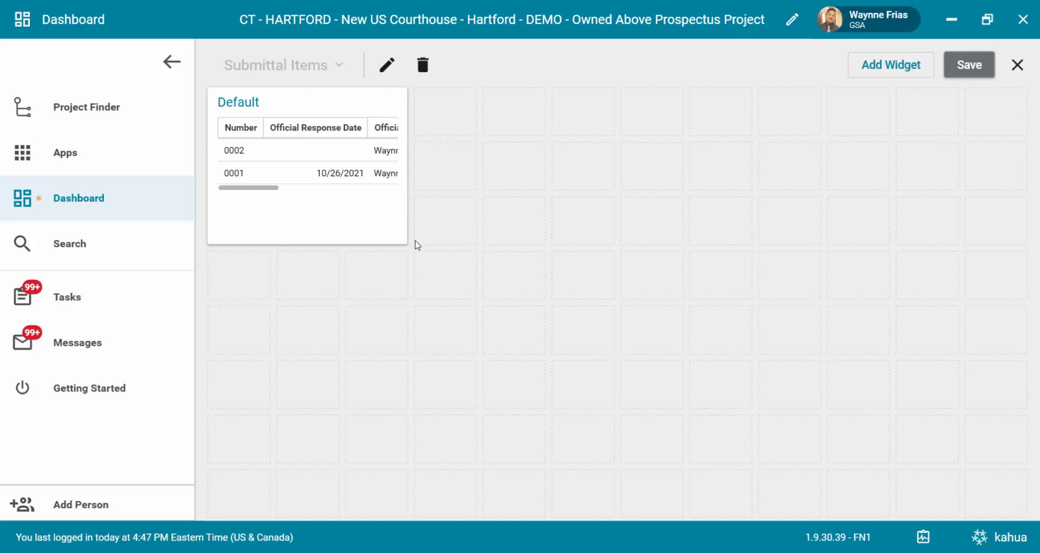
Step: Enlarge the Default widget to the full dashboard width and four grid rows, and turn off its compact view
drag(405, 243, 974, 280)
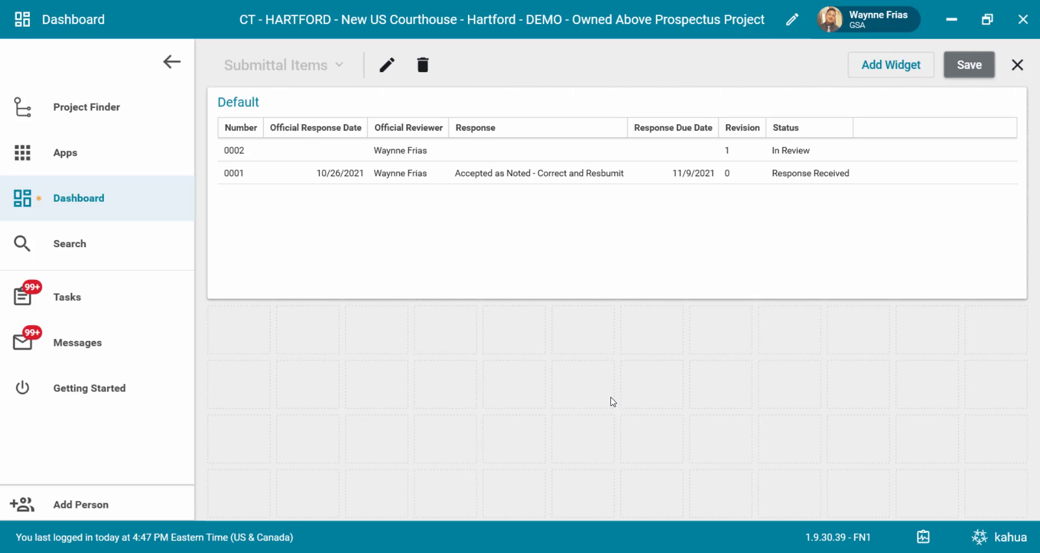
mouse_move(760, 248)
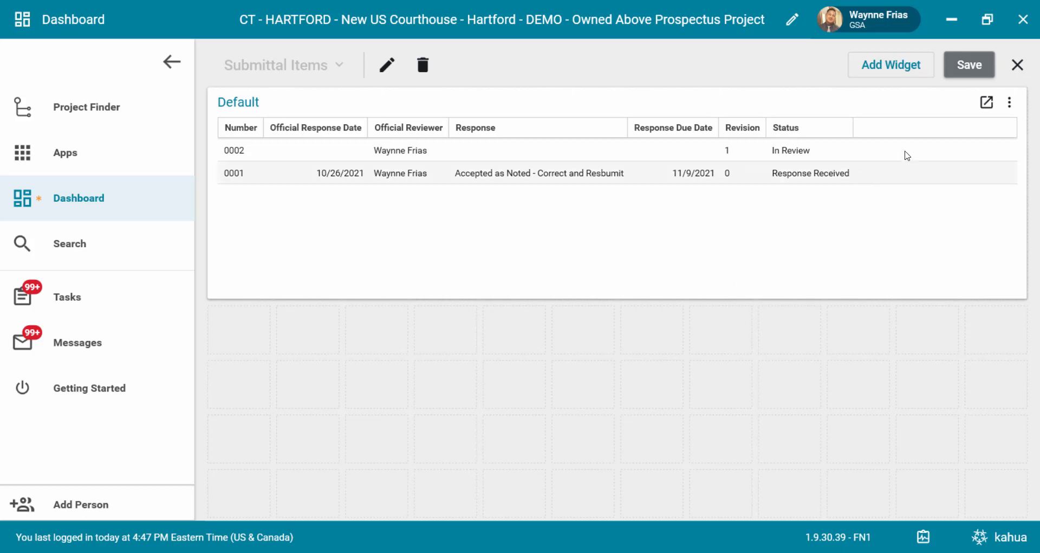
click(1011, 107)
click(977, 134)
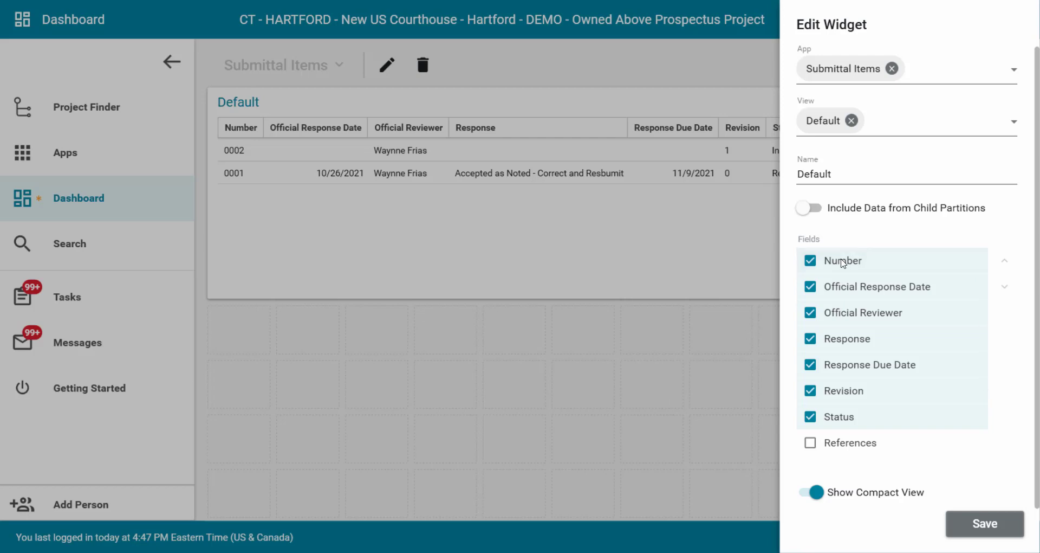
click(817, 492)
click(985, 525)
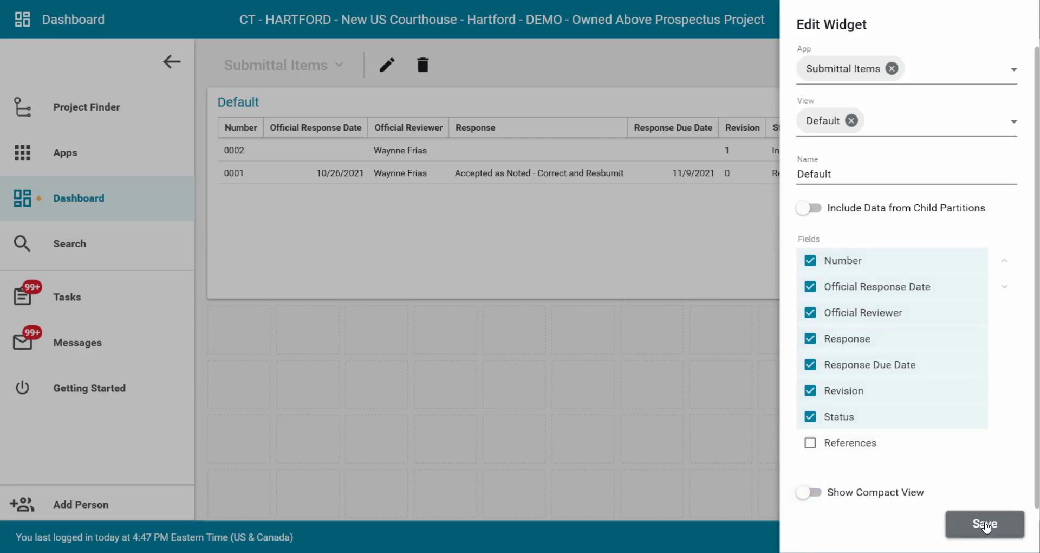